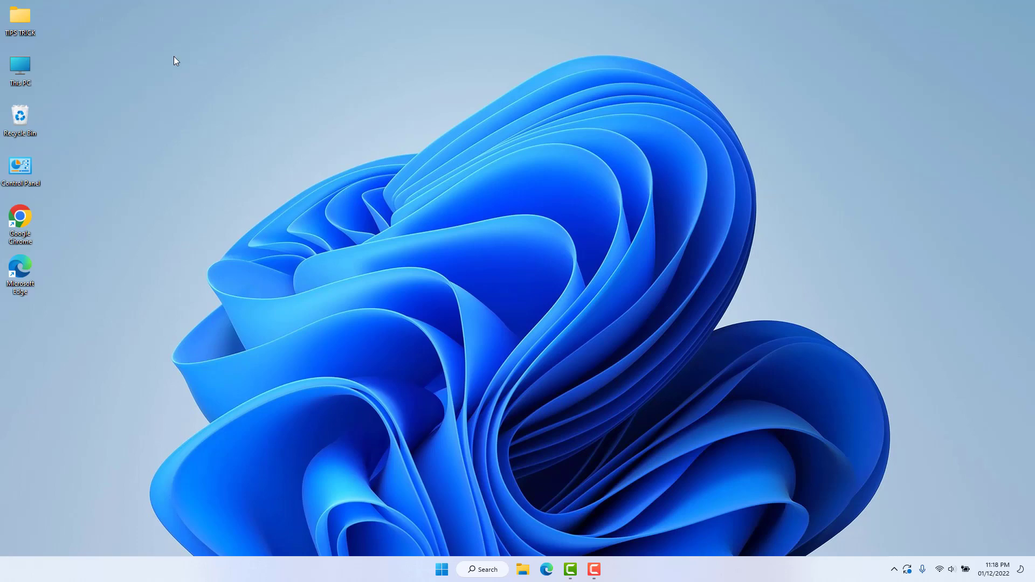
# Step: Open Google Chrome and go to Google Calendar from the Google home page
pyautogui.doubleClick(25, 215)
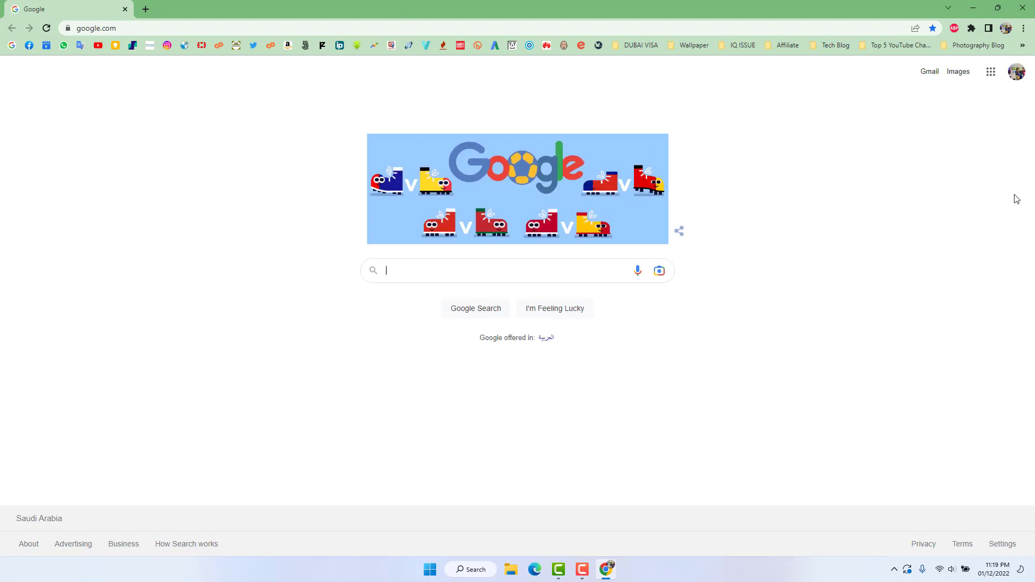
pyautogui.click(995, 79)
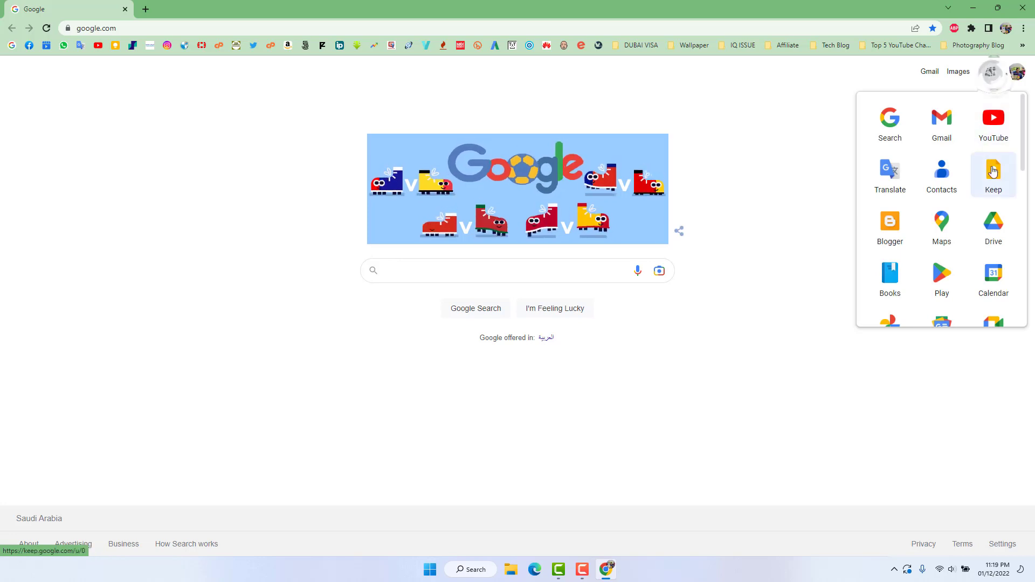
pyautogui.click(995, 279)
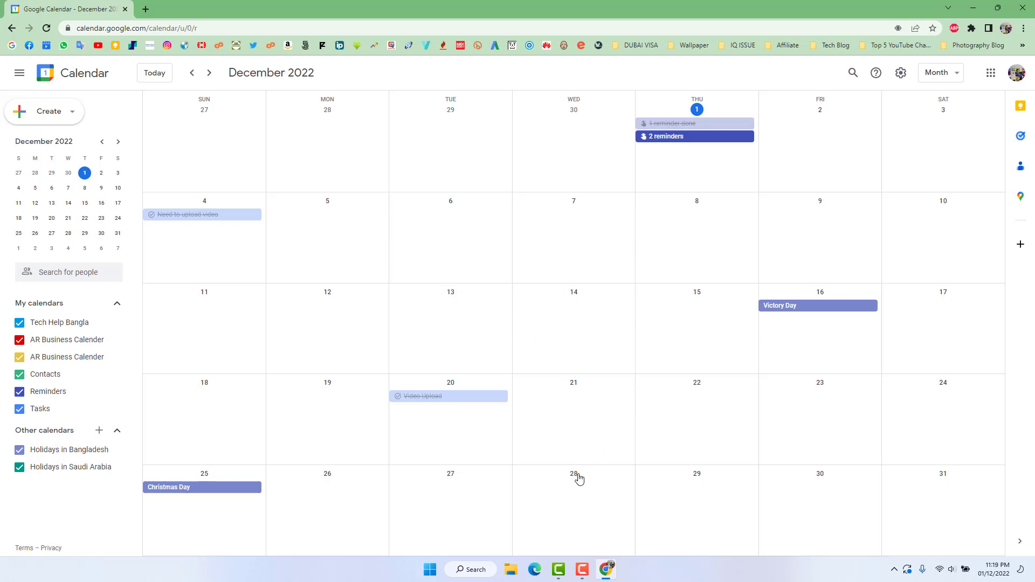
# Step: Draft a task on December 28 titled "Upload picture in facbook" with the description "i need to upload my brithday picture etc"
pyautogui.click(578, 497)
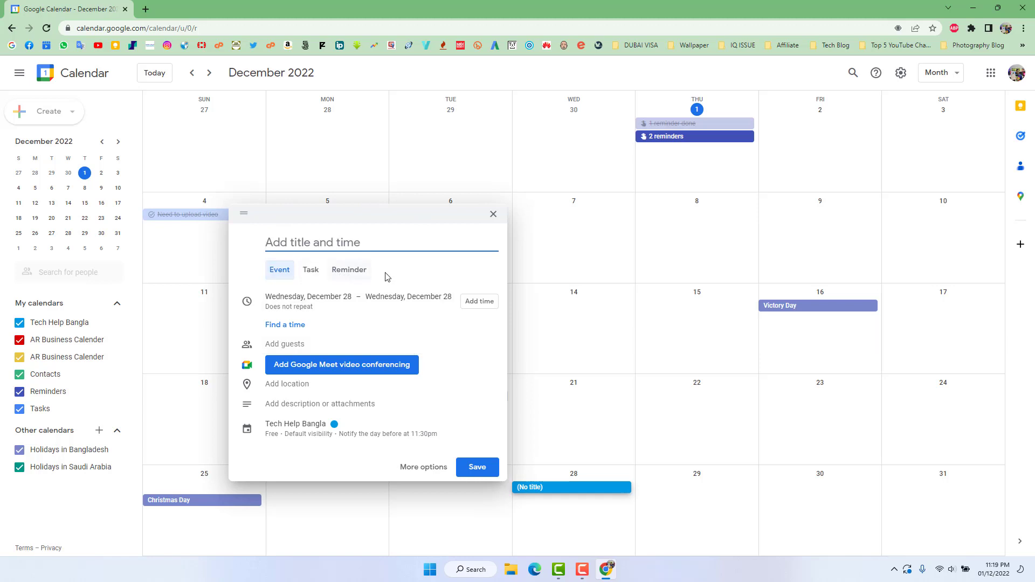
pyautogui.click(312, 269)
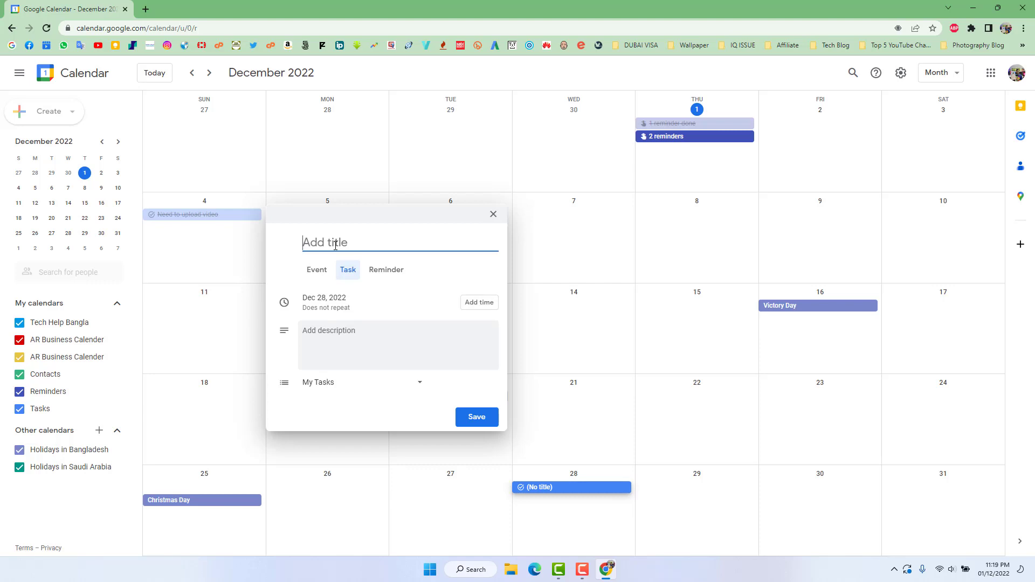
pyautogui.write('Up;pap')
pyautogui.press('BackSpace')
pyautogui.press('BackSpace')
pyautogui.press('BackSpace')
pyautogui.write('load picture in fac')
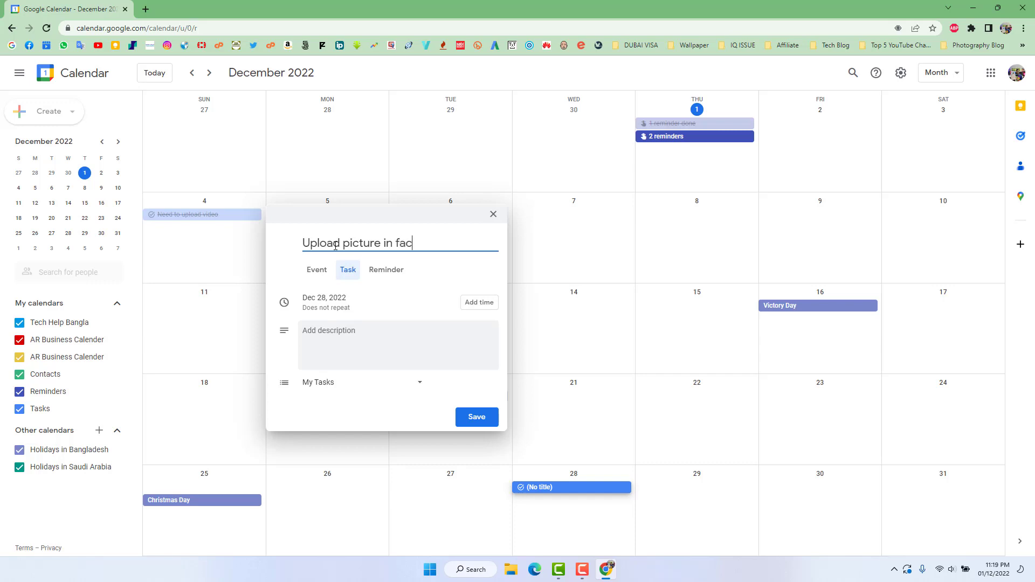
pyautogui.write('book')
pyautogui.click(334, 334)
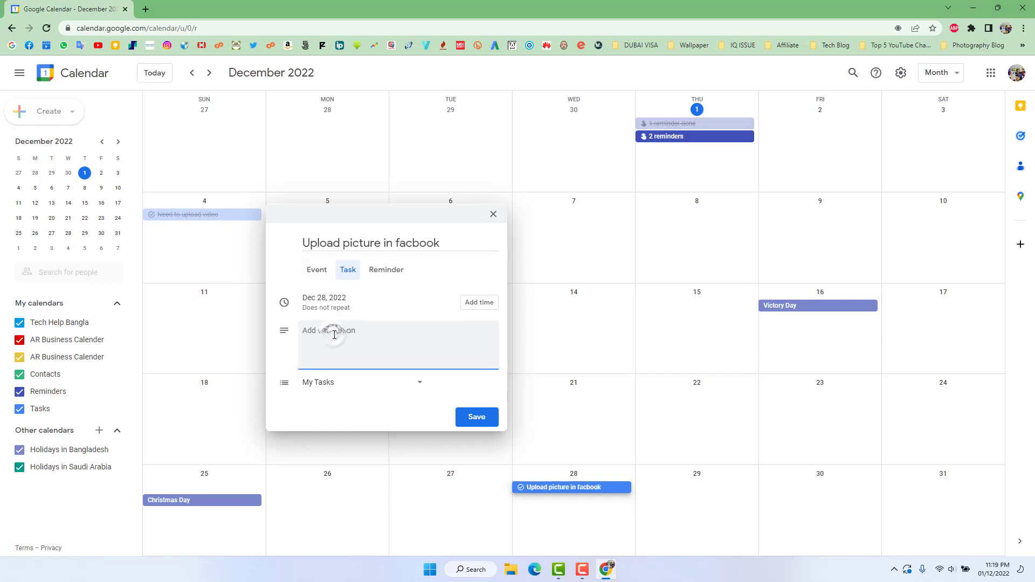
pyautogui.write('i need to upload my brithday picture etc')
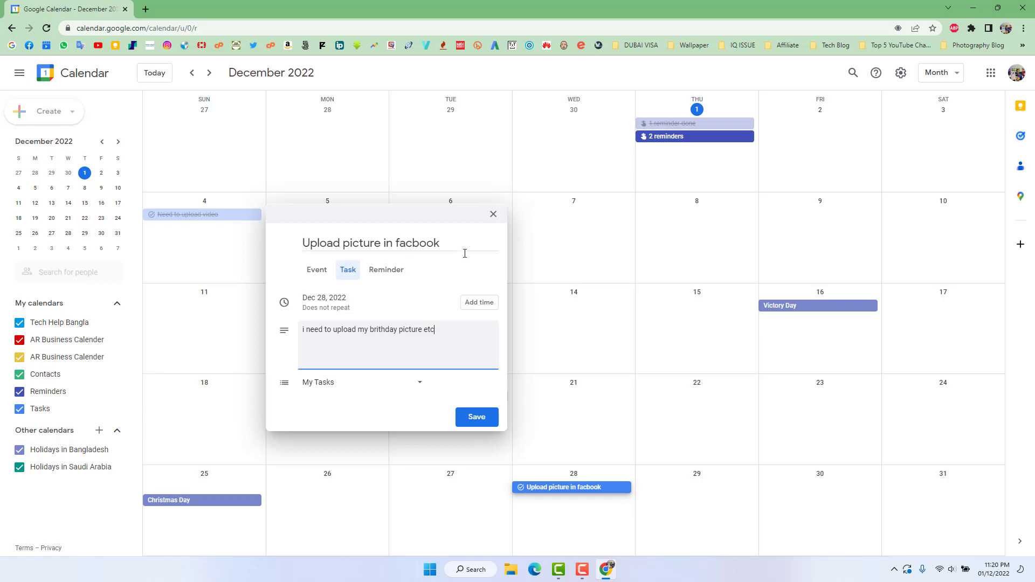
# Step: Check the task's time and repeat options, then save it as a non-repeating, all-day task
pyautogui.click(477, 303)
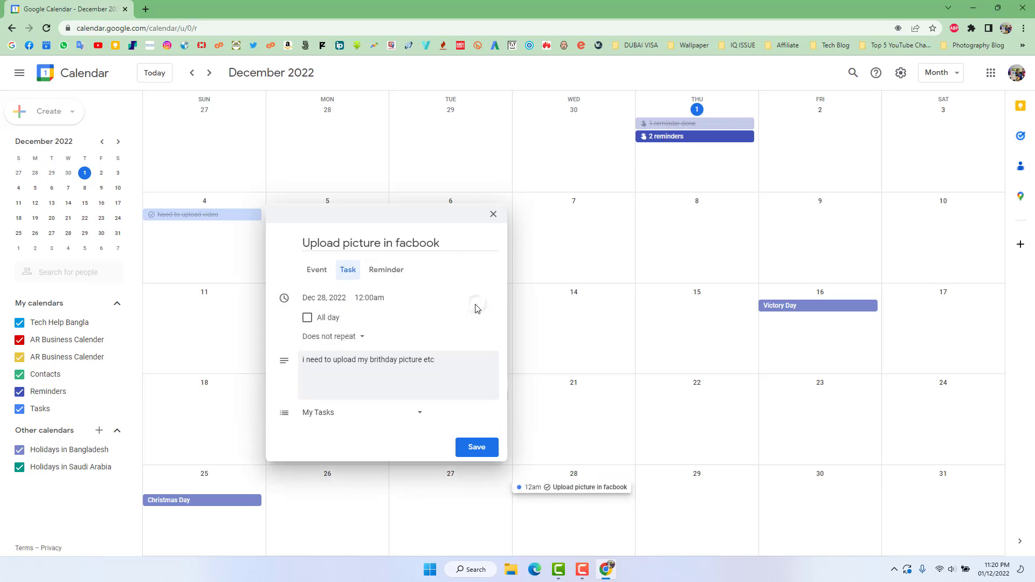
pyautogui.scroll(-1, 383, 345)
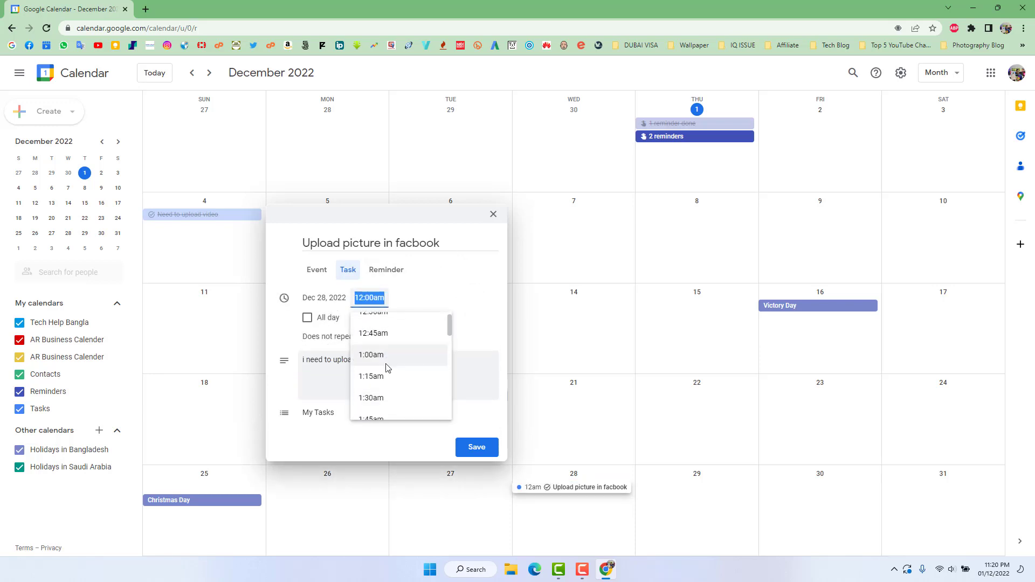
pyautogui.click(436, 297)
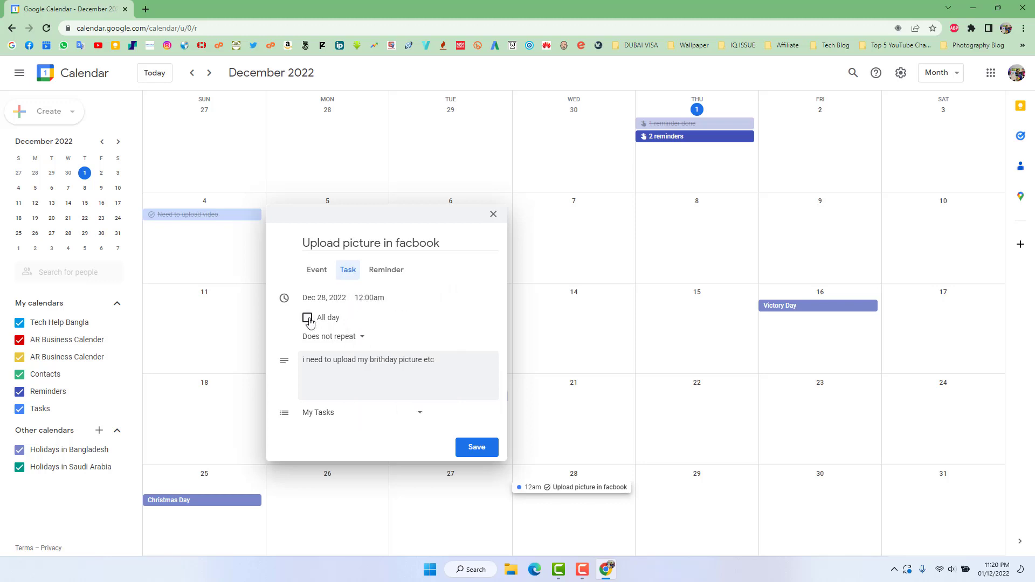
pyautogui.click(336, 340)
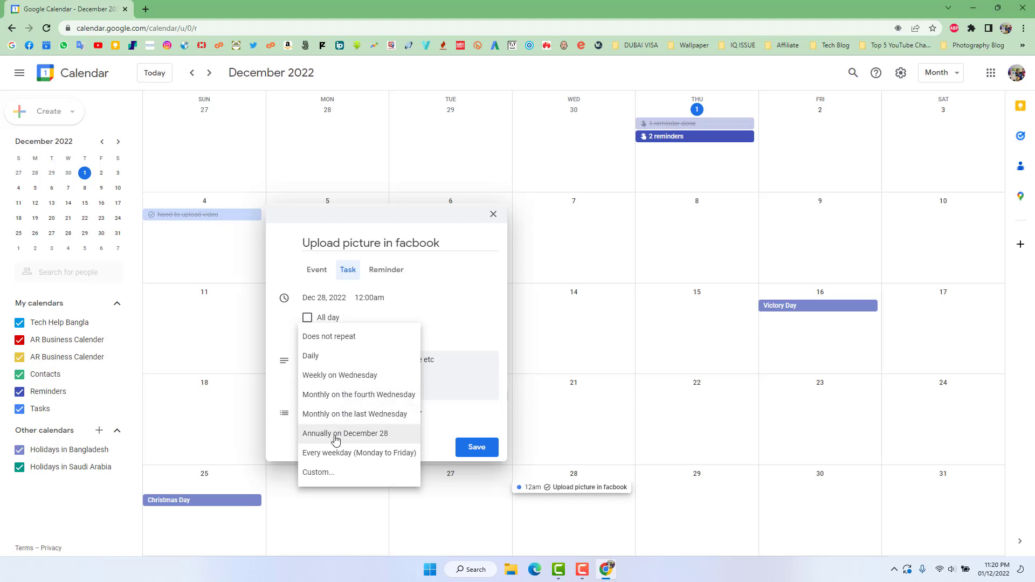
pyautogui.click(465, 298)
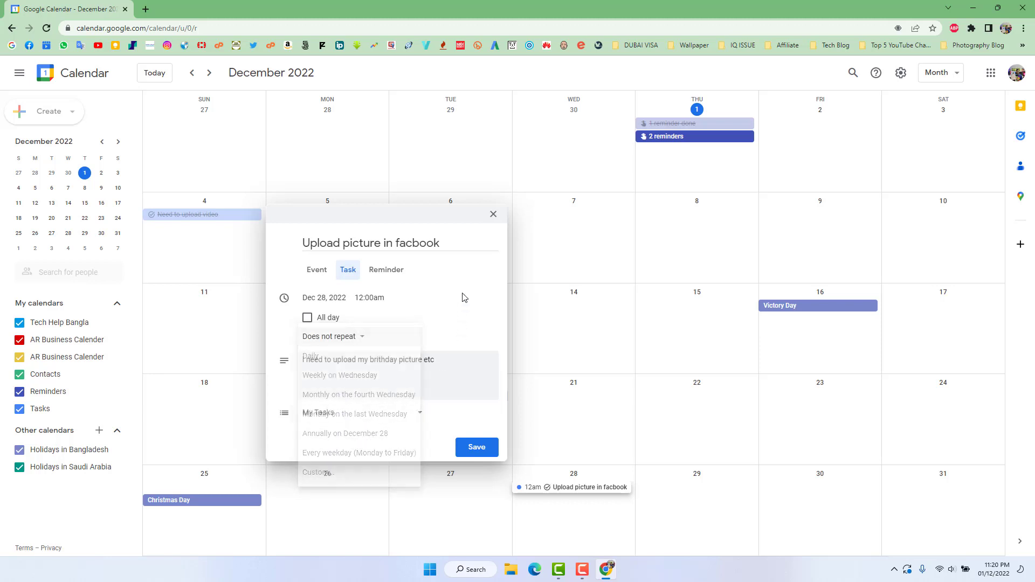
pyautogui.click(307, 318)
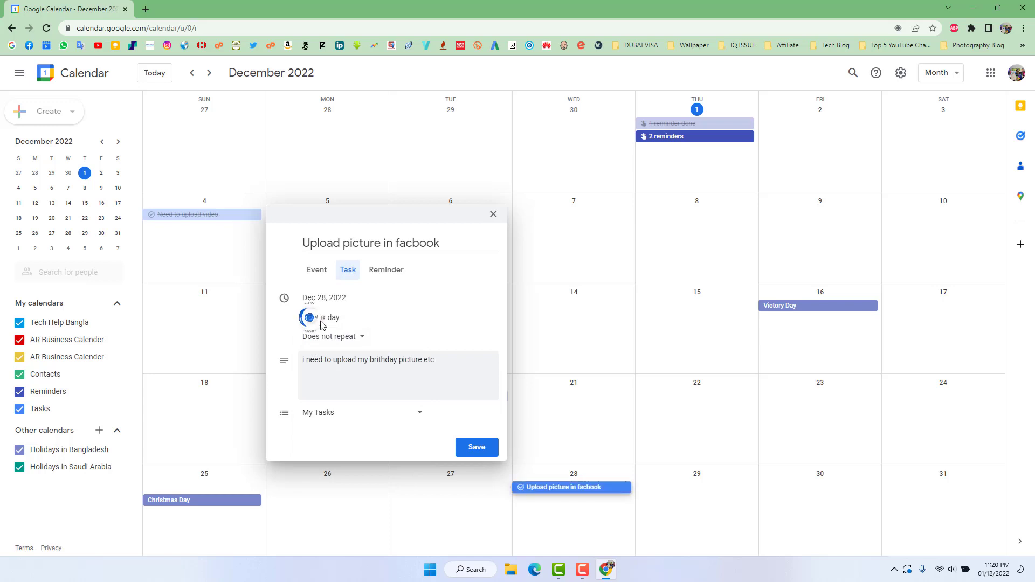
pyautogui.click(477, 448)
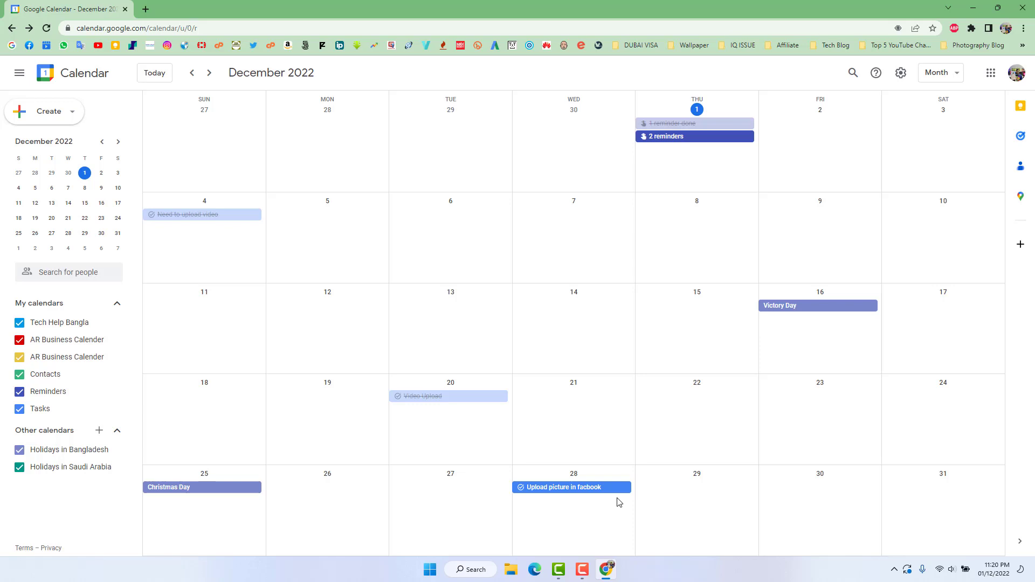
# Step: Open the "Upload picture in facbook" task on December 28 and mark it completed
pyautogui.scroll(-1, 619, 503)
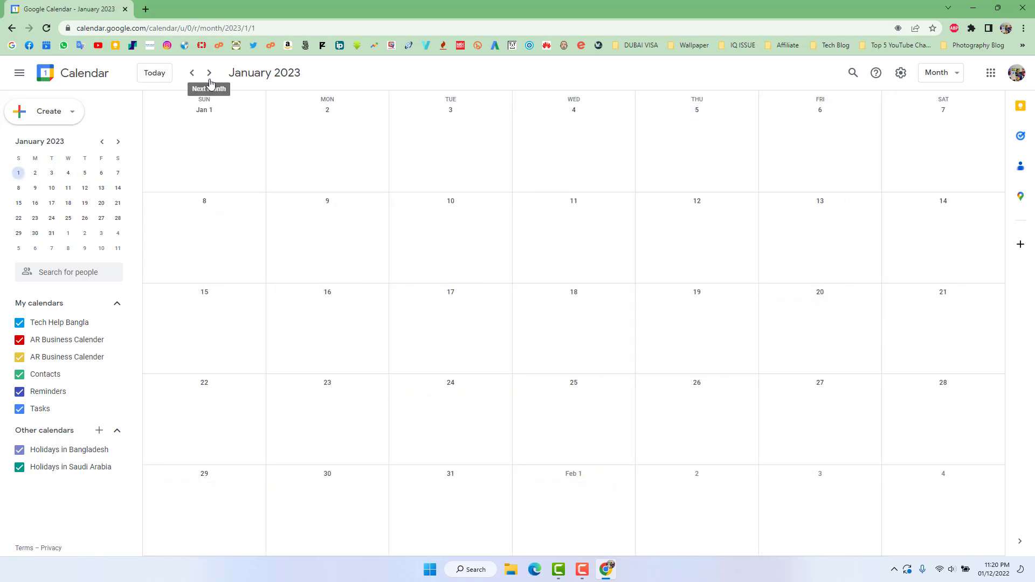
pyautogui.click(192, 73)
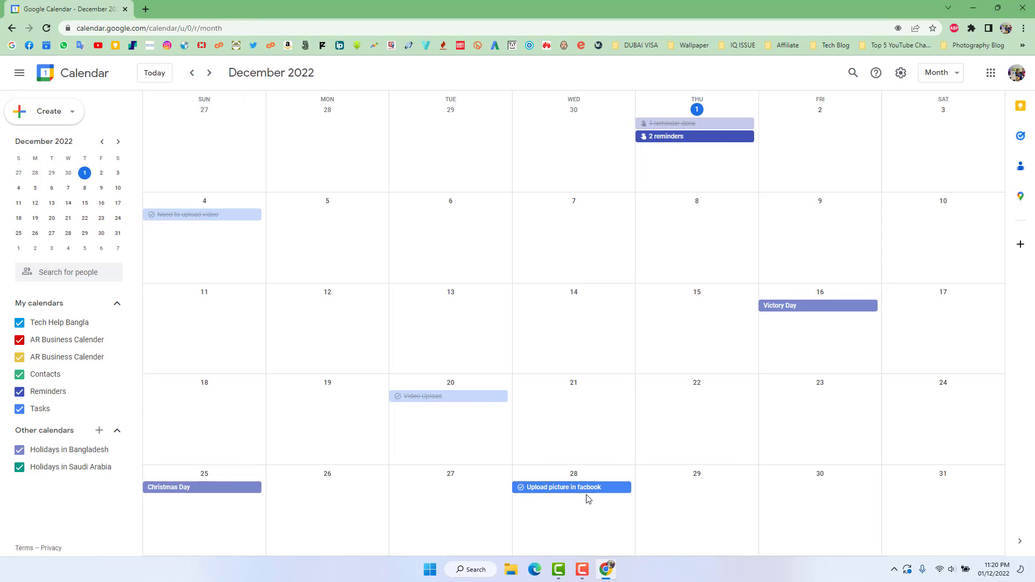
pyautogui.click(588, 487)
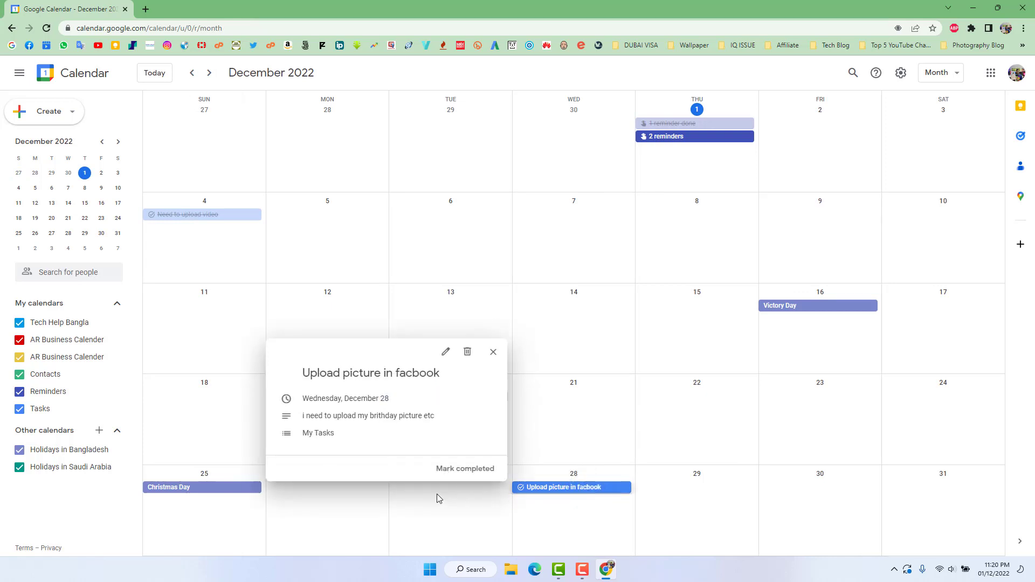
pyautogui.click(462, 469)
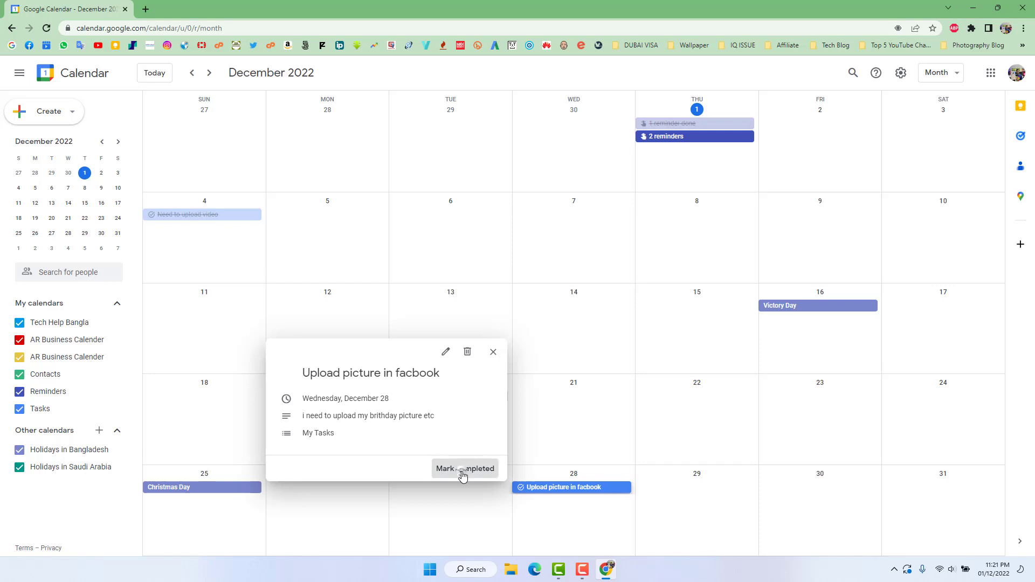
pyautogui.click(494, 352)
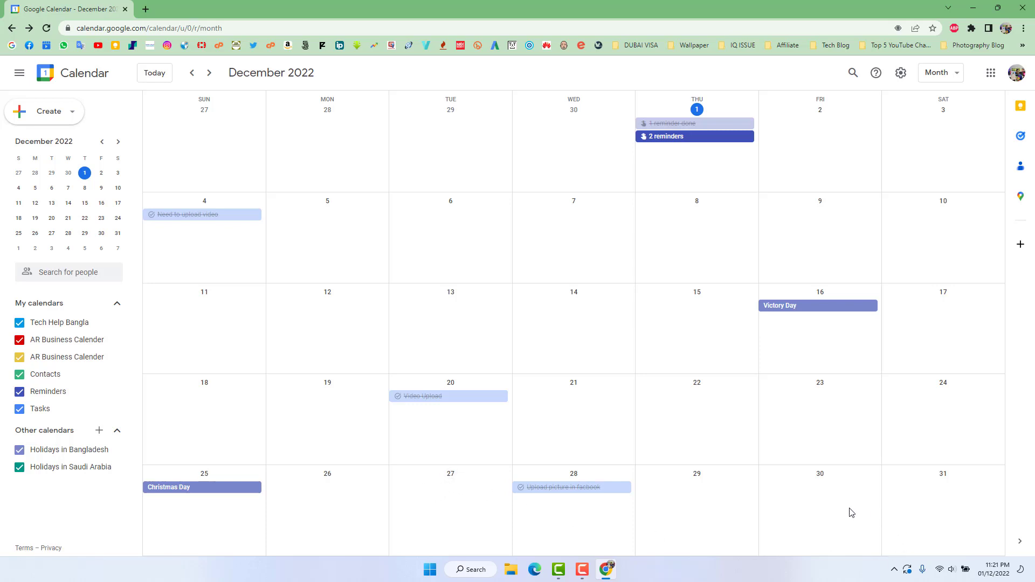
# Step: Draft a reminder on December 30 with a title about e-mailing a contact, including the contact's first name
pyautogui.click(820, 476)
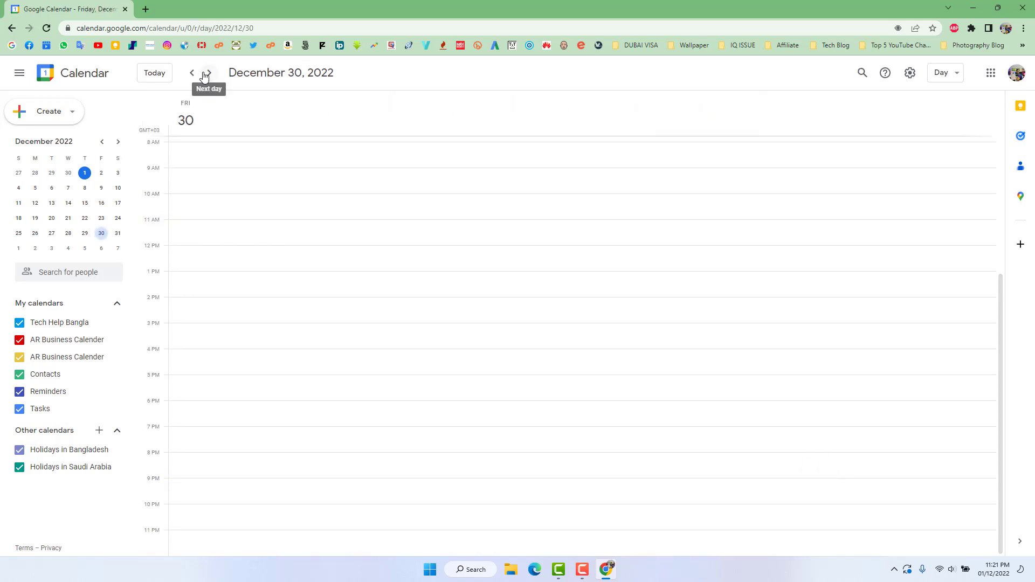
pyautogui.click(12, 28)
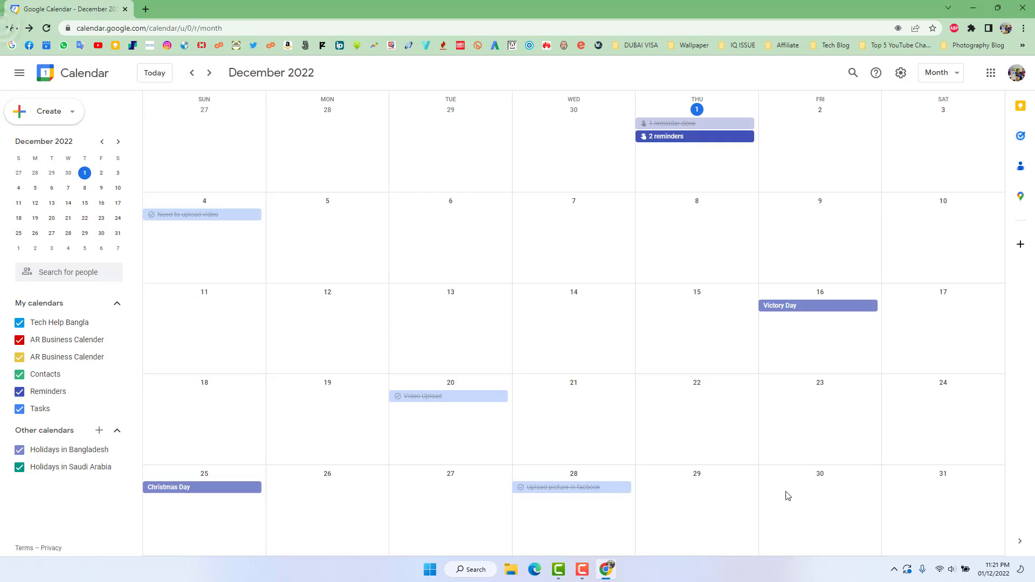
pyautogui.click(819, 493)
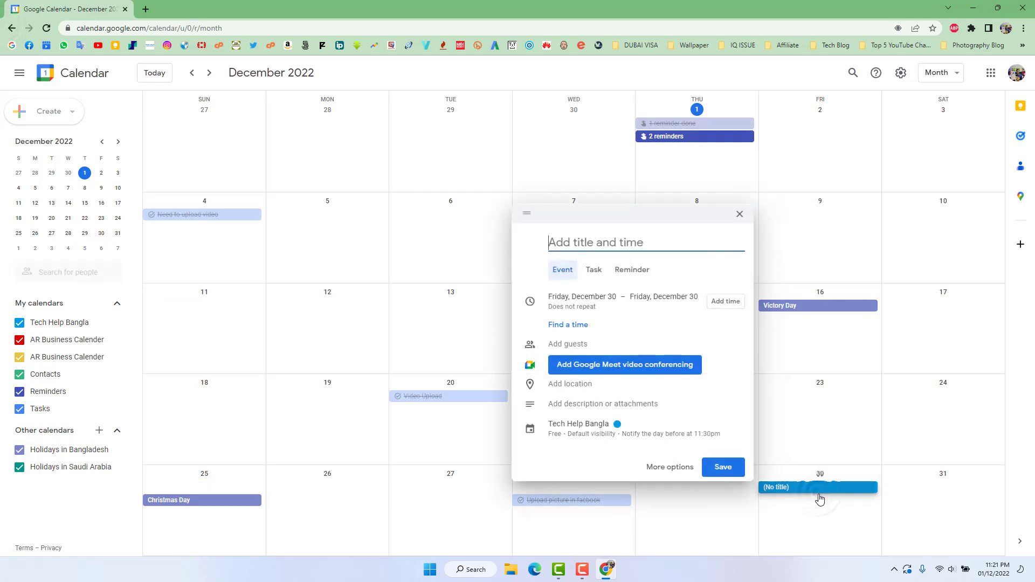
pyautogui.click(639, 272)
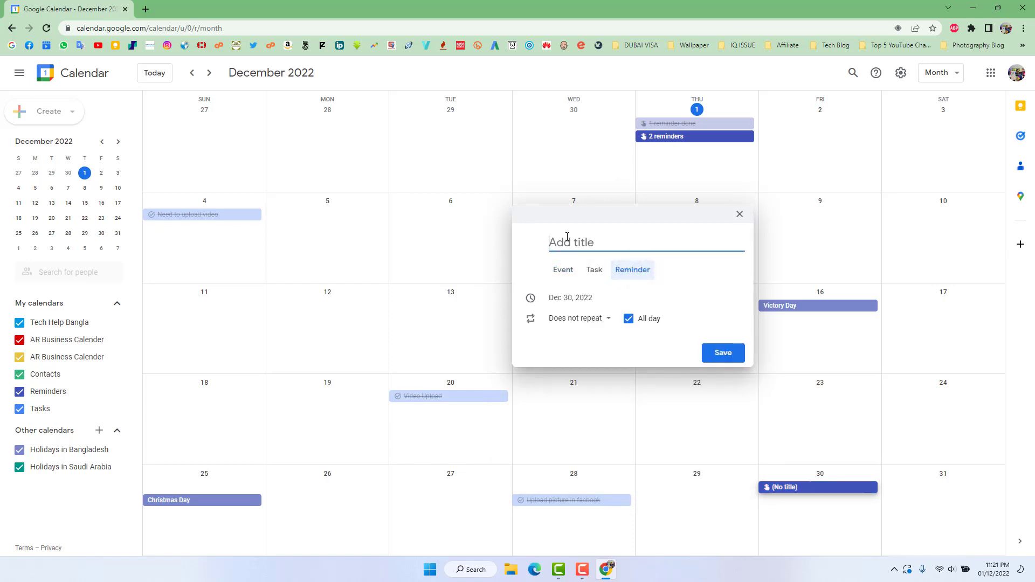
pyautogui.write('Email to jonny')
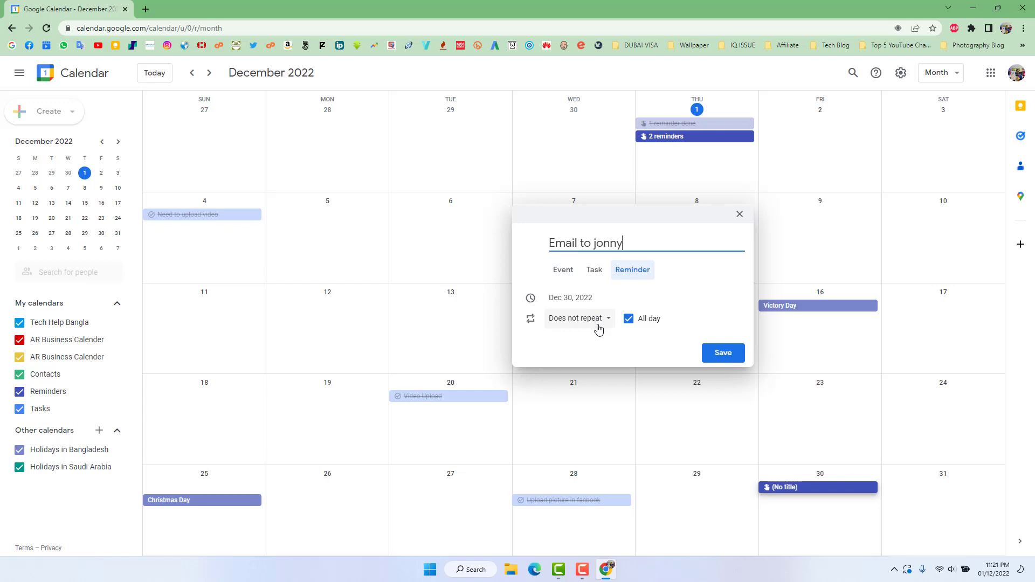
# Step: Check the reminder's timed and repeat options, then save it as a non-repeating, all-day reminder
pyautogui.click(633, 324)
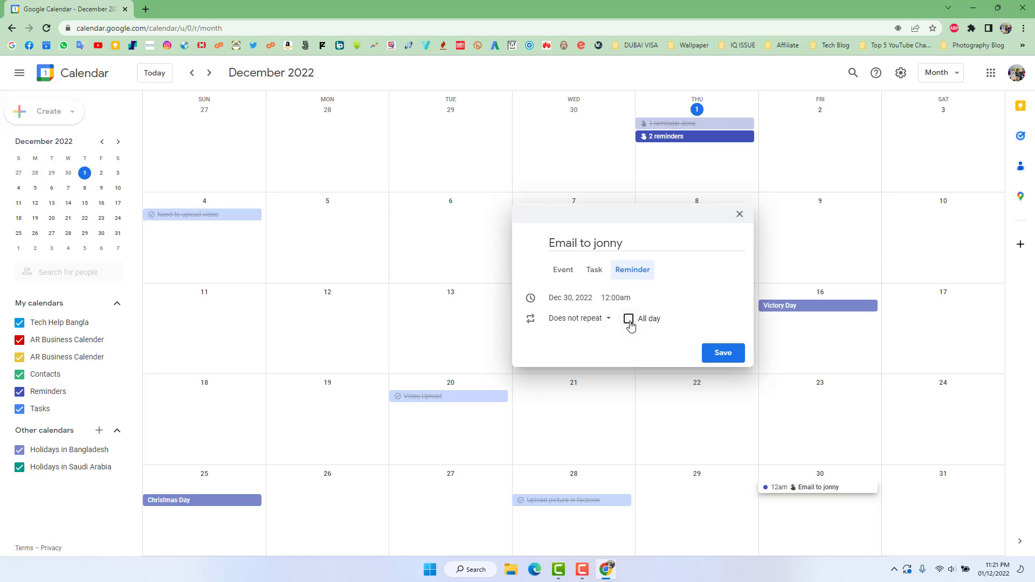
pyautogui.click(605, 322)
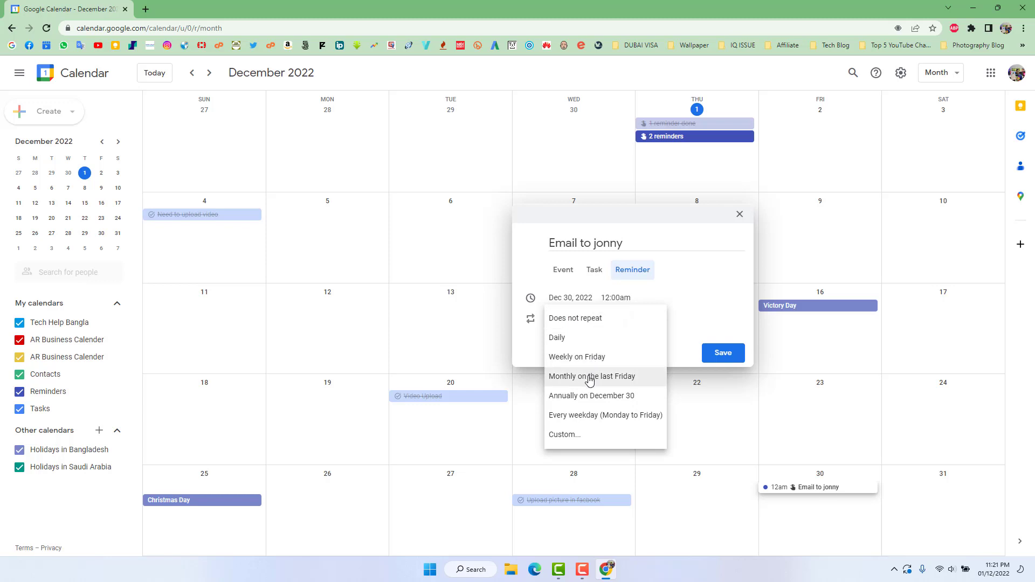
pyautogui.click(702, 300)
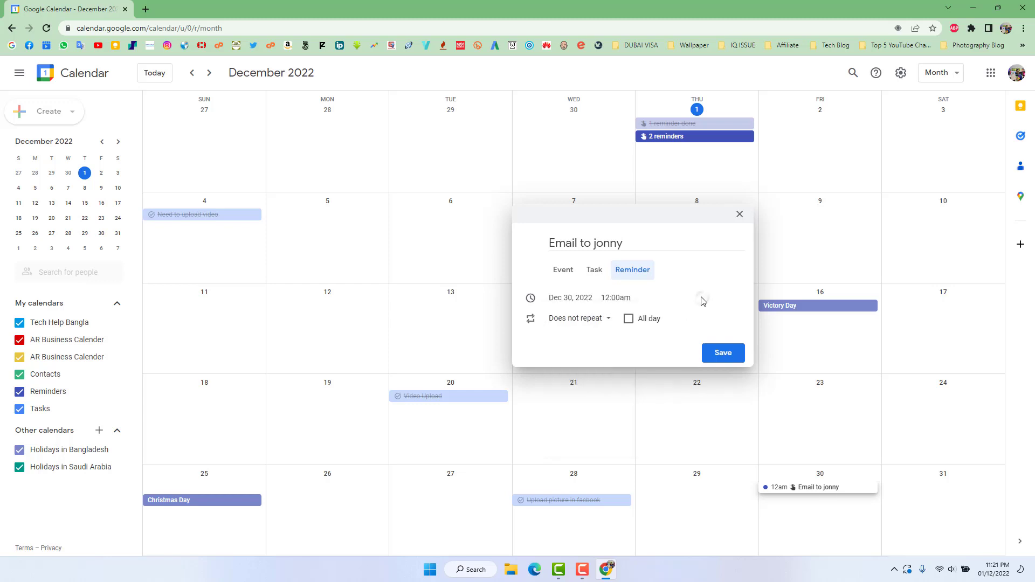
pyautogui.click(627, 320)
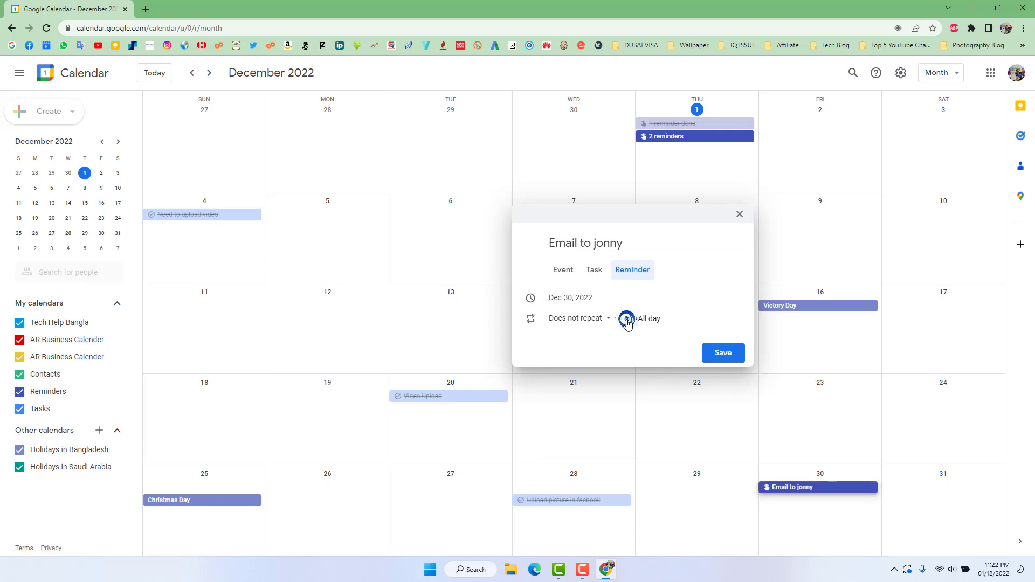
pyautogui.click(728, 357)
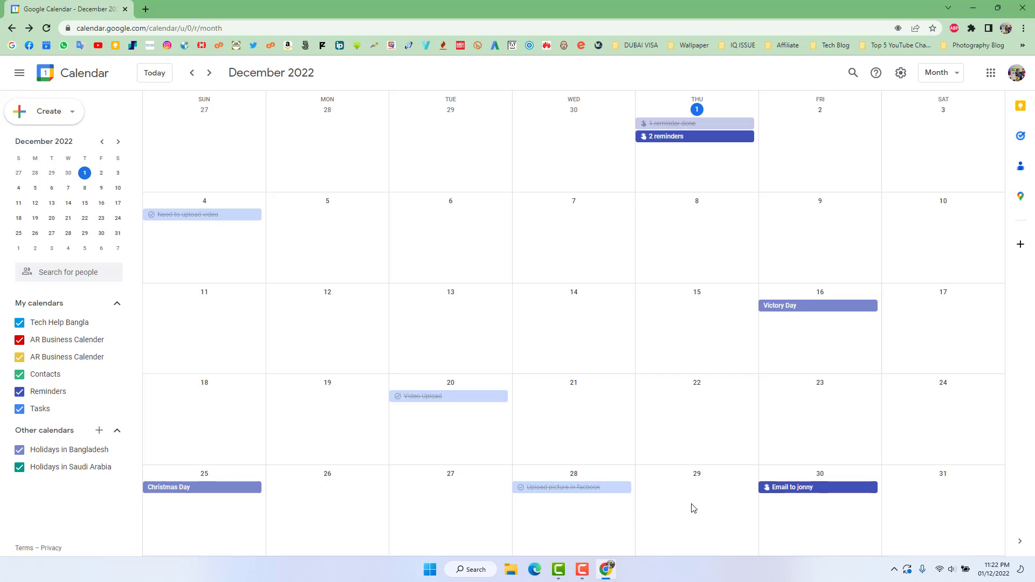
# Step: Open the e-mail reminder on December 30 and mark it as done
pyautogui.rightClick(806, 491)
pyautogui.click(797, 490)
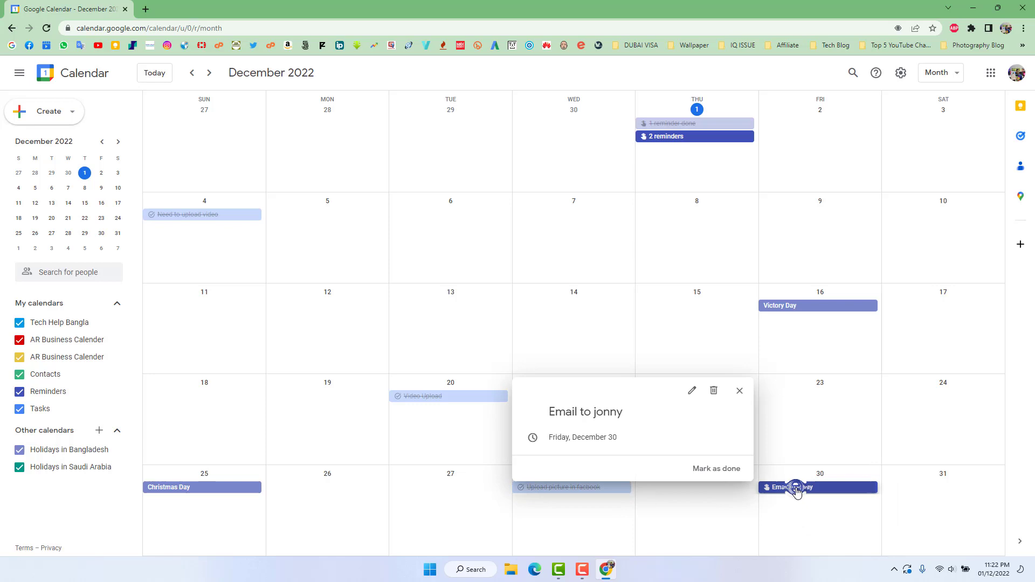
pyautogui.click(714, 468)
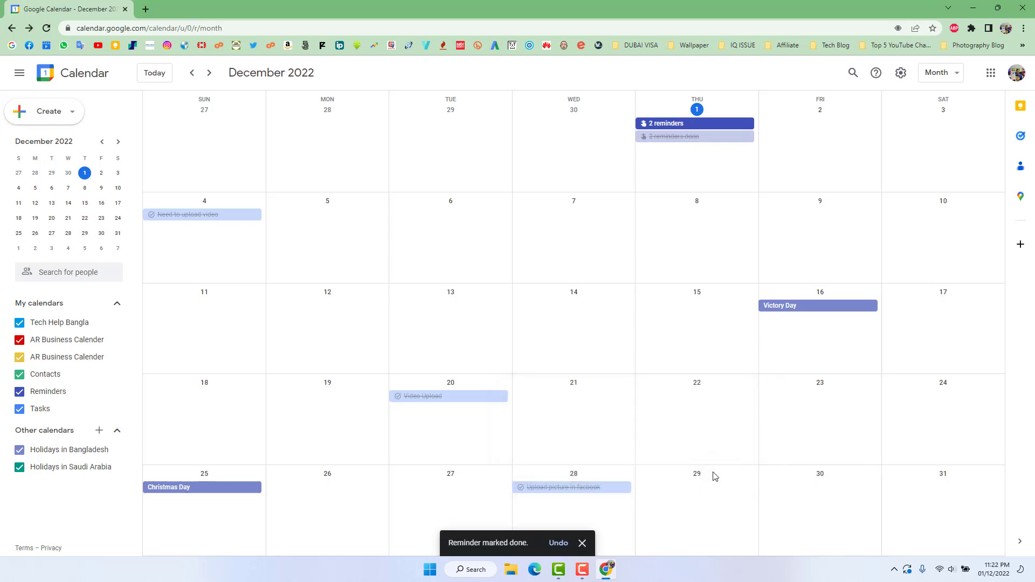
pyautogui.scroll(-1, 713, 477)
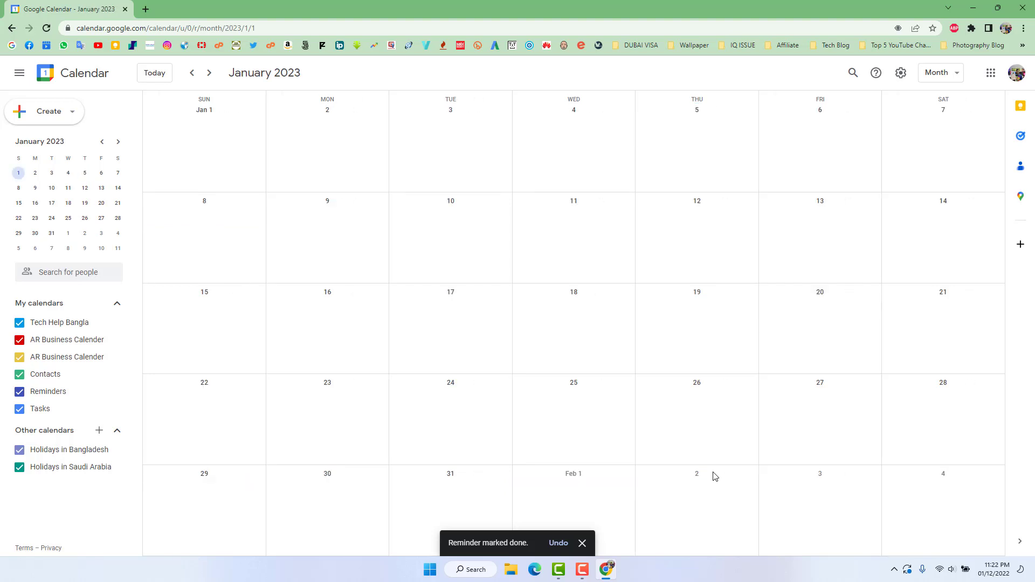